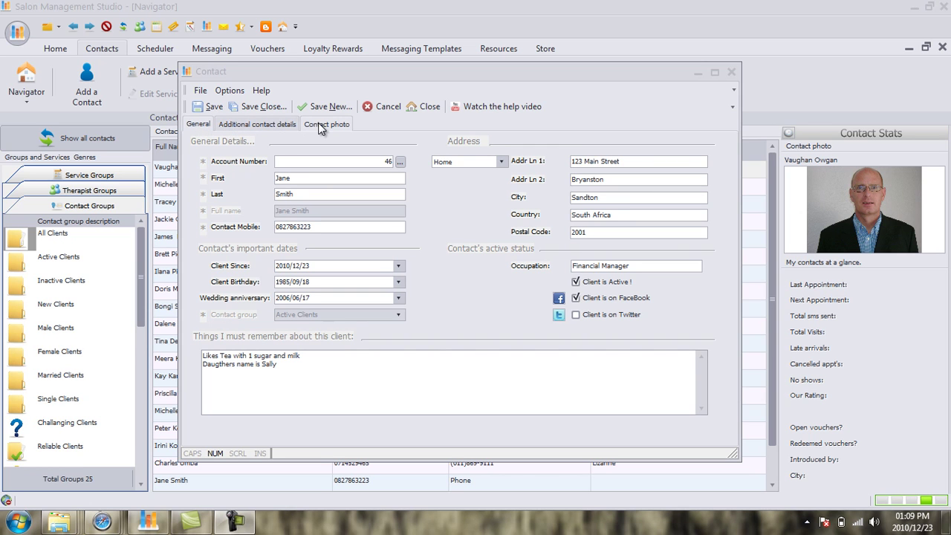
On the Additional contact details tab, enter the contact's phone and fax numbers.
{"action": "left_click", "coordinate": [262, 127]}
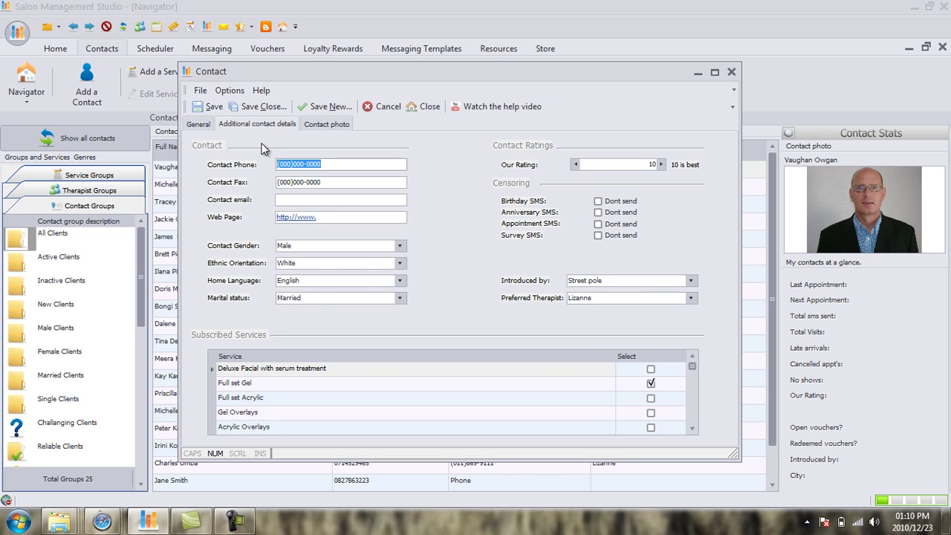
{"action": "key", "text": "Tab"}
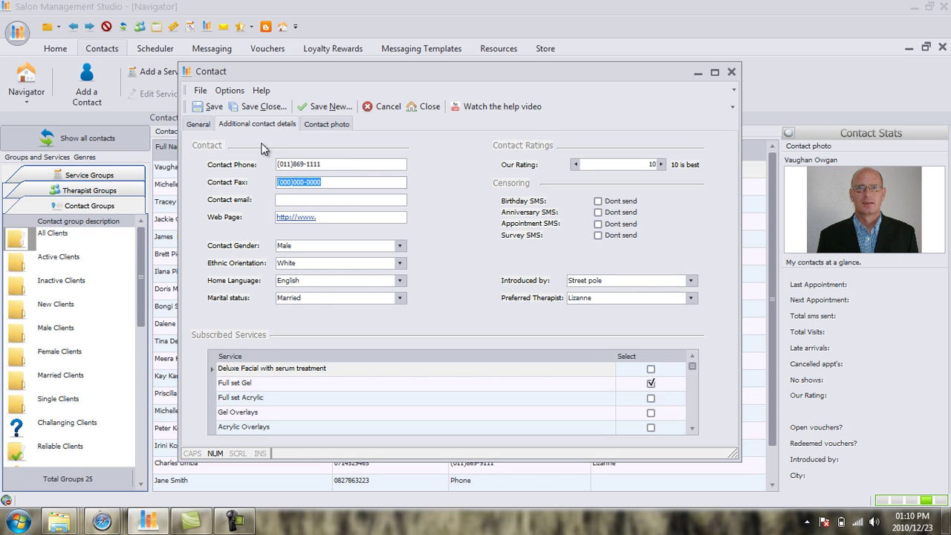
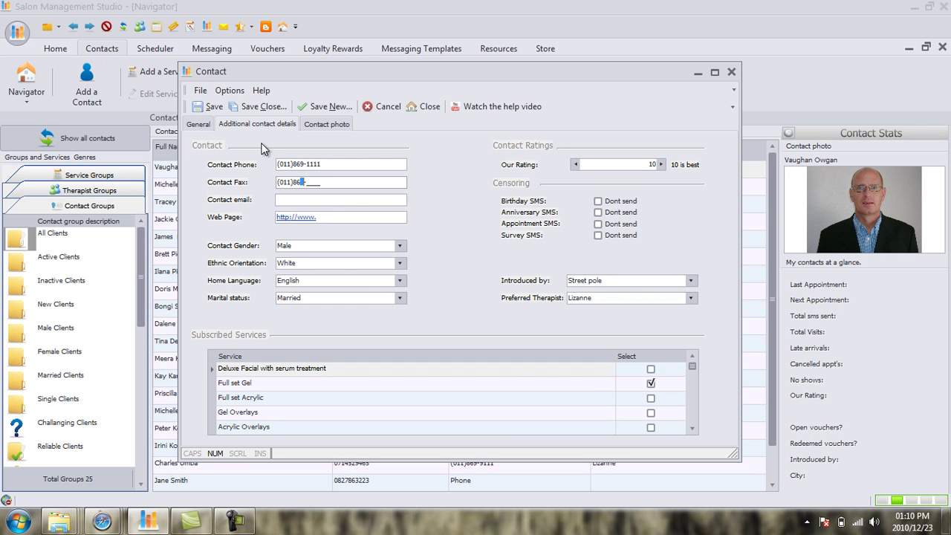
{"action": "key", "text": "Tab"}
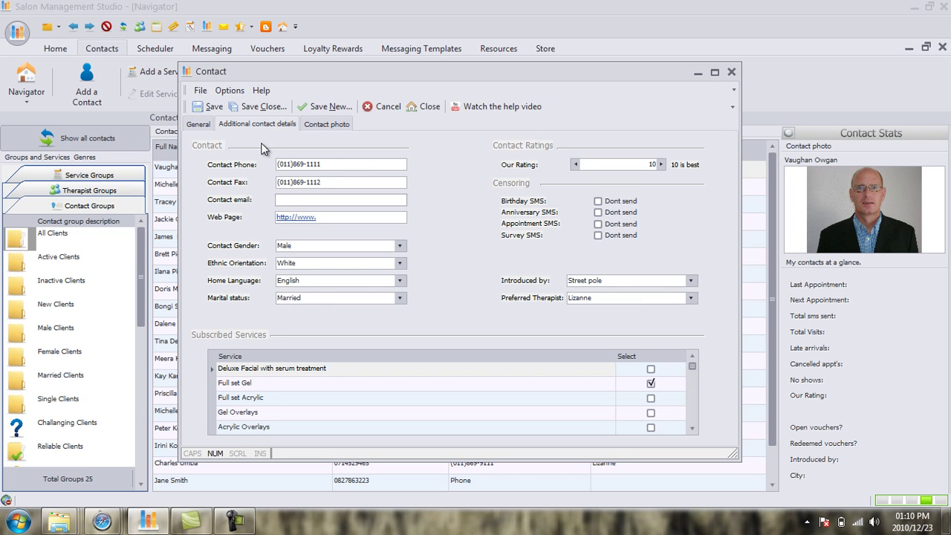
{"action": "left_click", "coordinate": [312, 217]}
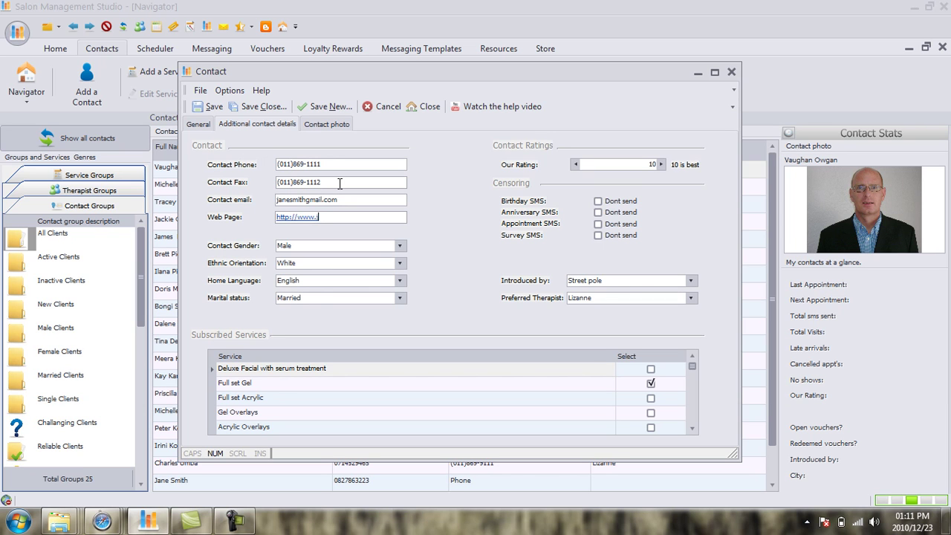
{"action": "type", "text": "janesmith.co.za"}
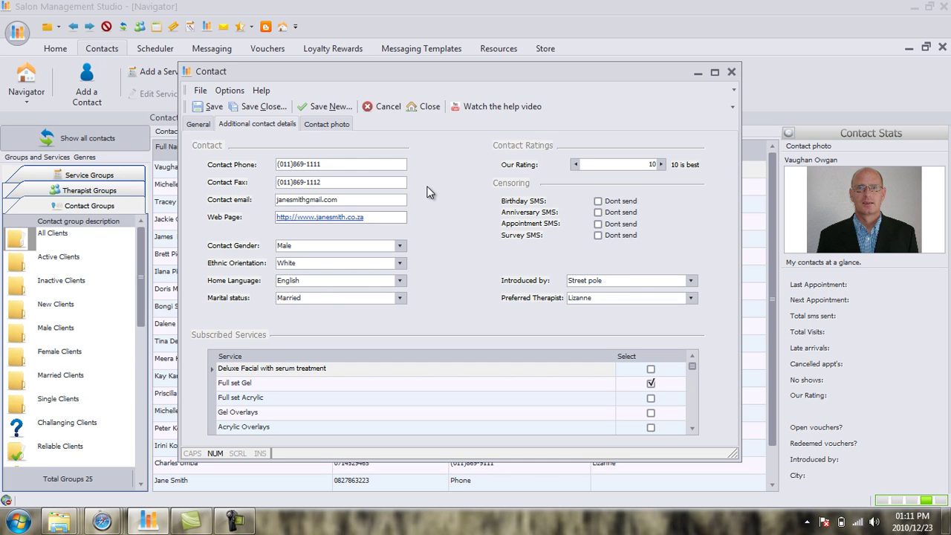
Set gender Female, ethnic orientation Coloured, home language Afrikaans and marital status Married.
{"action": "left_click", "coordinate": [400, 247]}
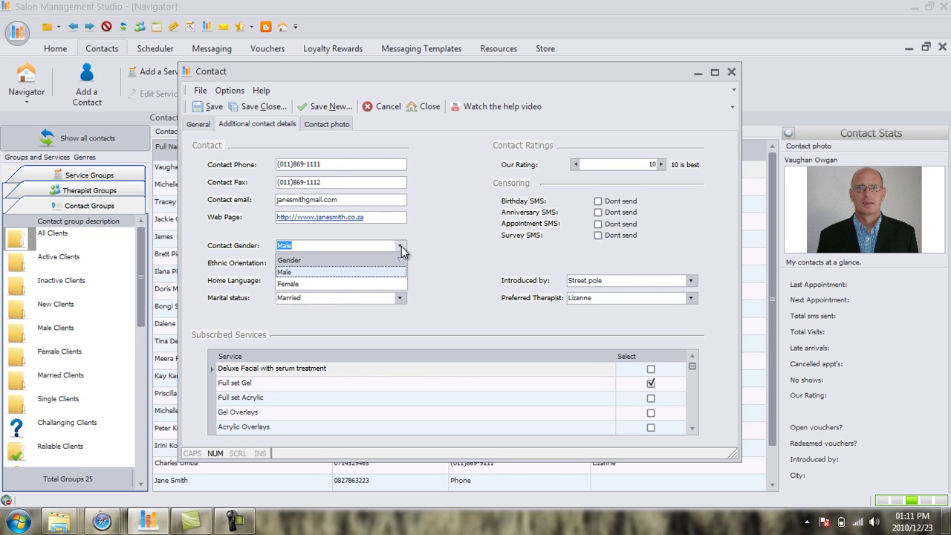
{"action": "left_click", "coordinate": [376, 285]}
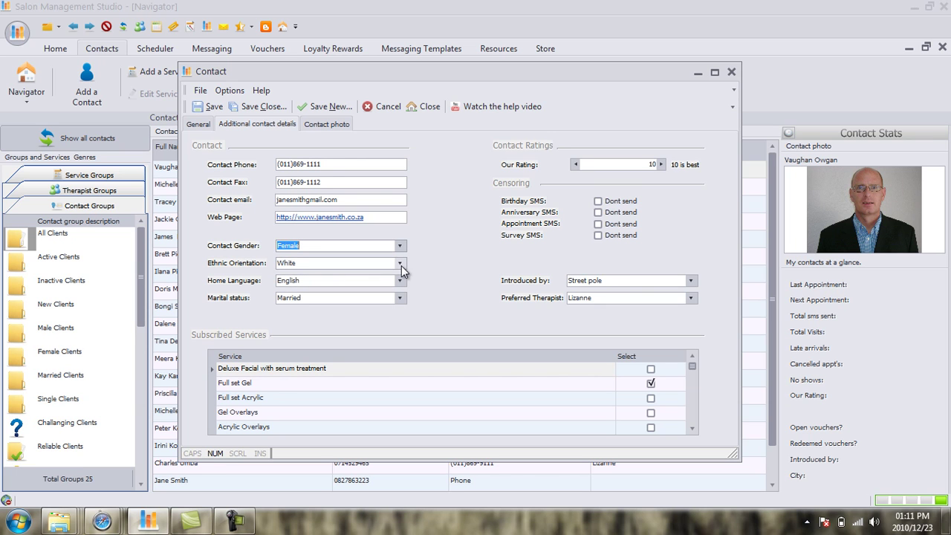
{"action": "left_click", "coordinate": [400, 264]}
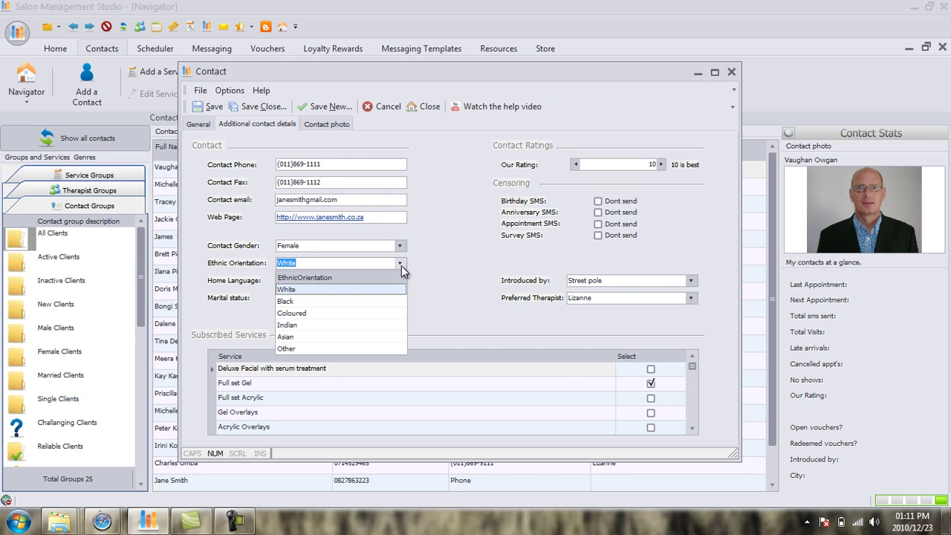
{"action": "left_click", "coordinate": [364, 315]}
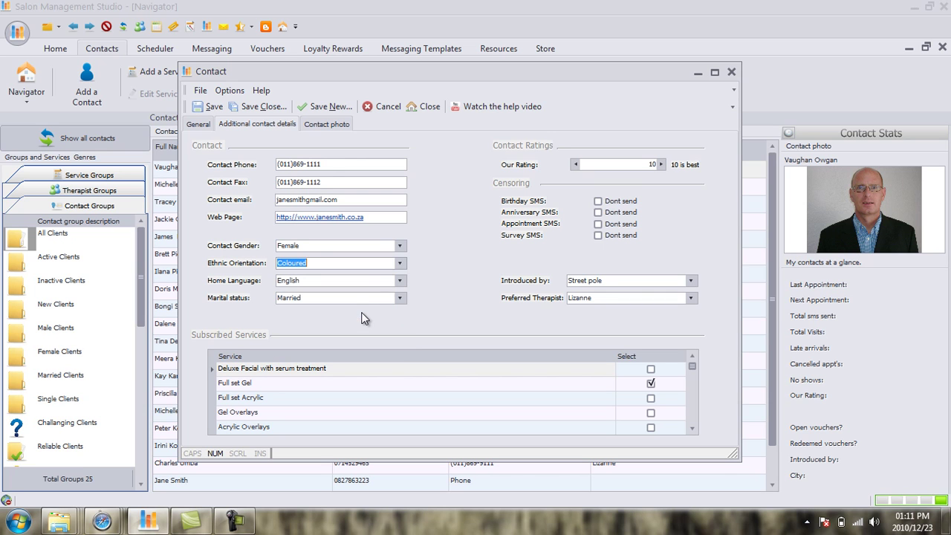
{"action": "left_click", "coordinate": [401, 281]}
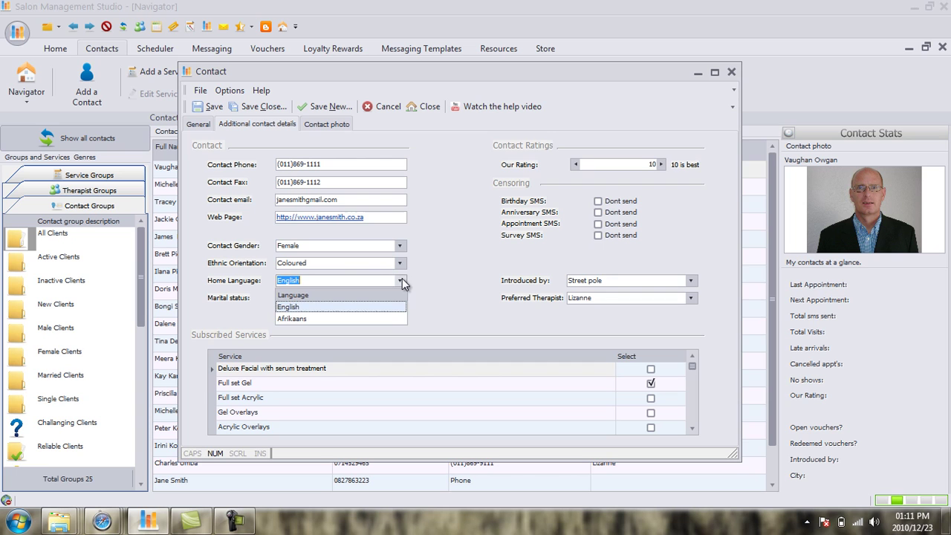
{"action": "left_click", "coordinate": [379, 320]}
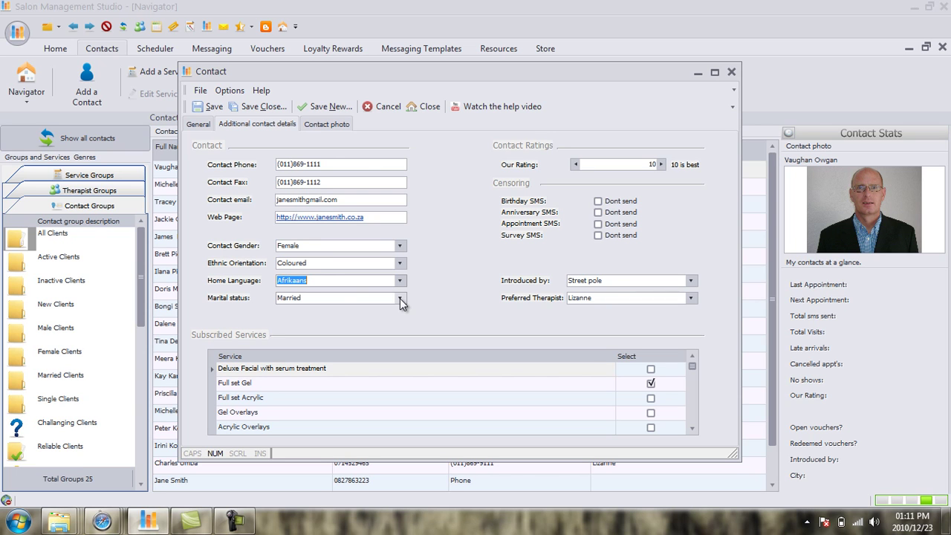
{"action": "left_click", "coordinate": [400, 298]}
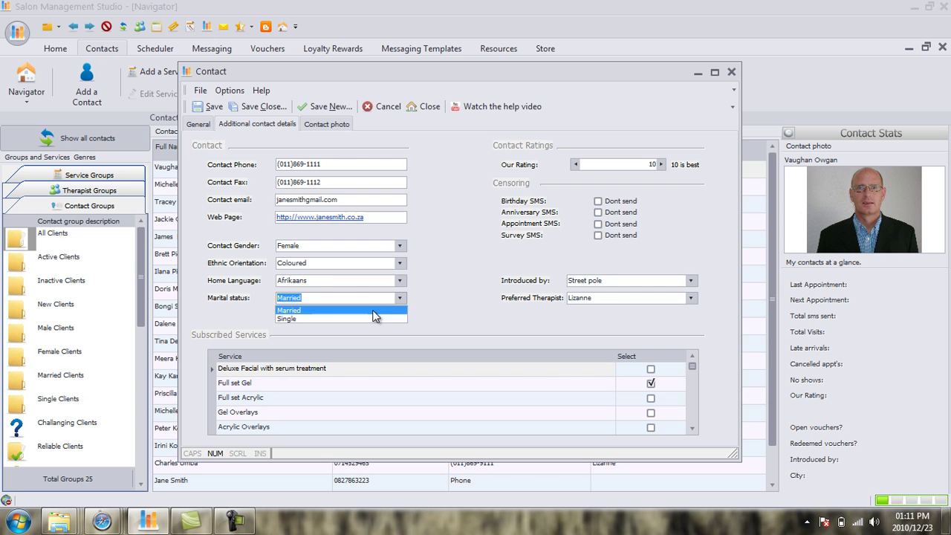
{"action": "left_click", "coordinate": [374, 311]}
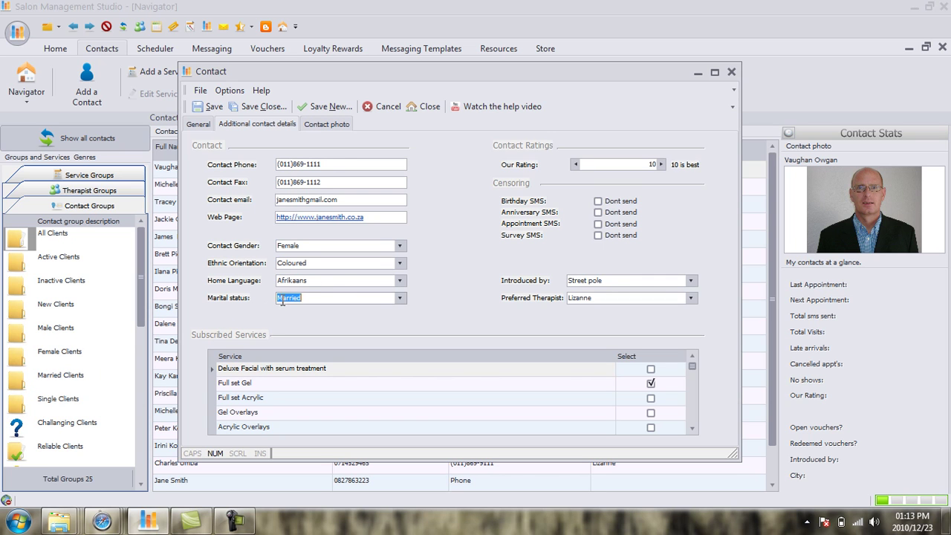
{"action": "left_click", "coordinate": [604, 202]}
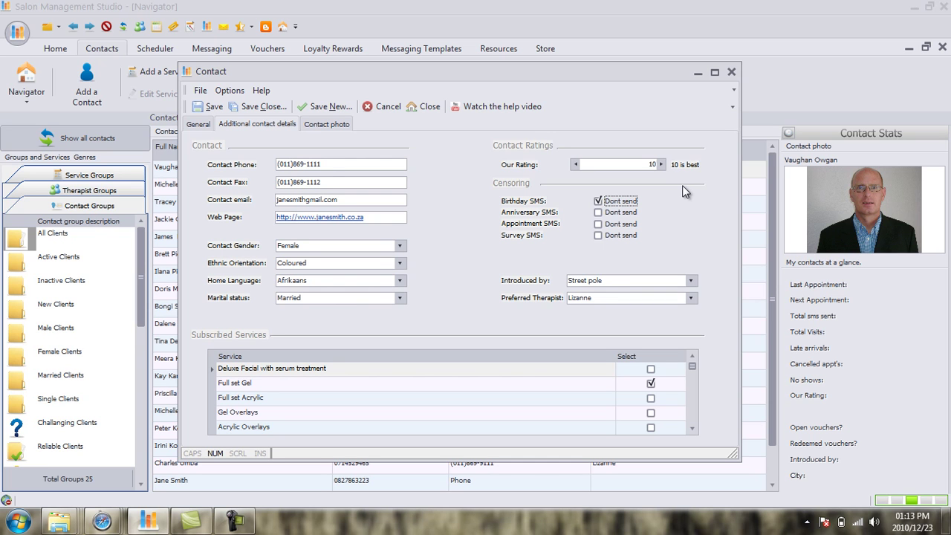
{"action": "left_click", "coordinate": [599, 213]}
{"action": "left_click", "coordinate": [599, 201]}
{"action": "left_click", "coordinate": [598, 212]}
Set the 'Introduced by' referral source to Signage.
{"action": "left_click", "coordinate": [691, 282]}
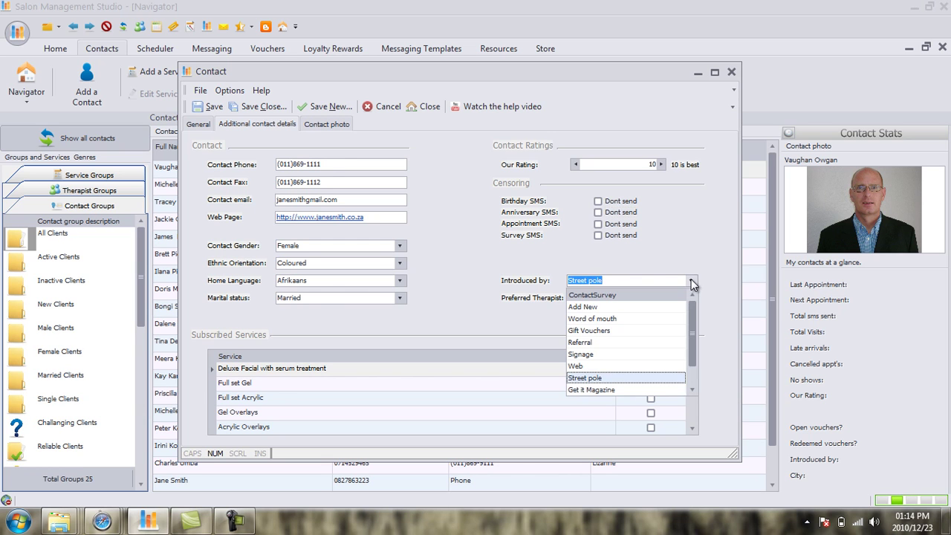
{"action": "left_click", "coordinate": [633, 353]}
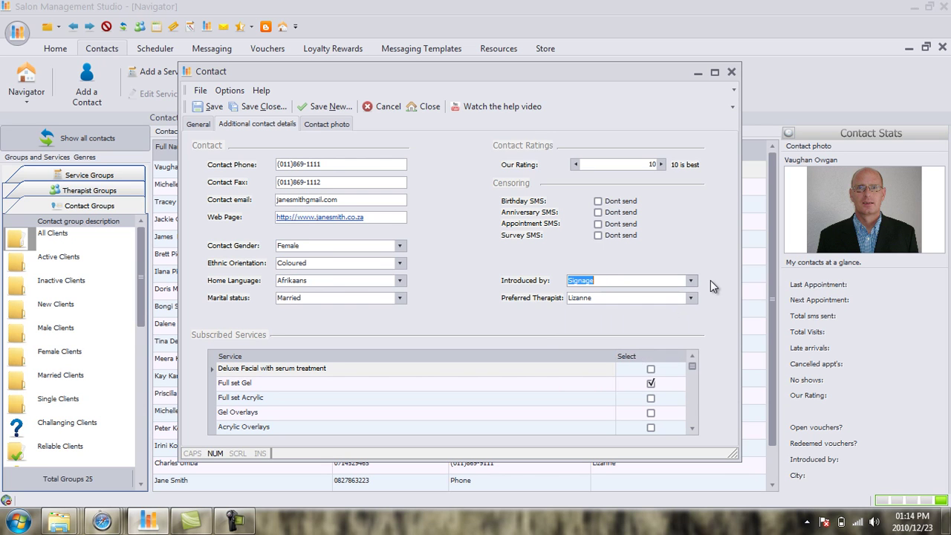
{"action": "left_click", "coordinate": [689, 282]}
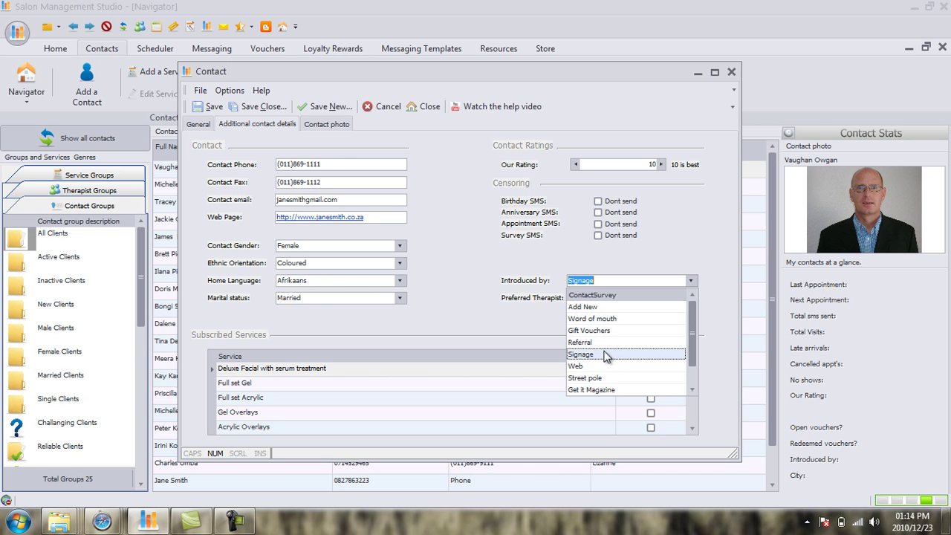
{"action": "left_click", "coordinate": [582, 354]}
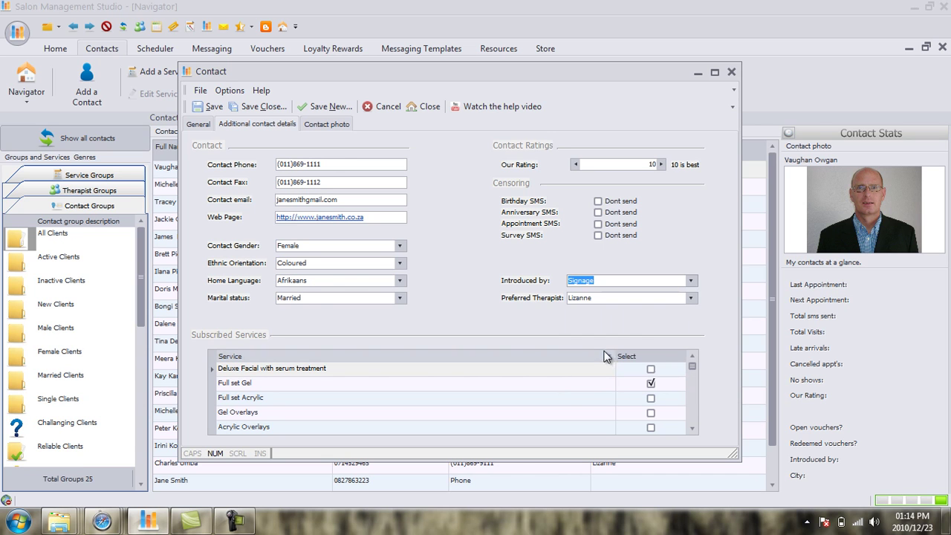
Keep Lizanne as the contact's preferred therapist.
{"action": "left_click", "coordinate": [690, 299]}
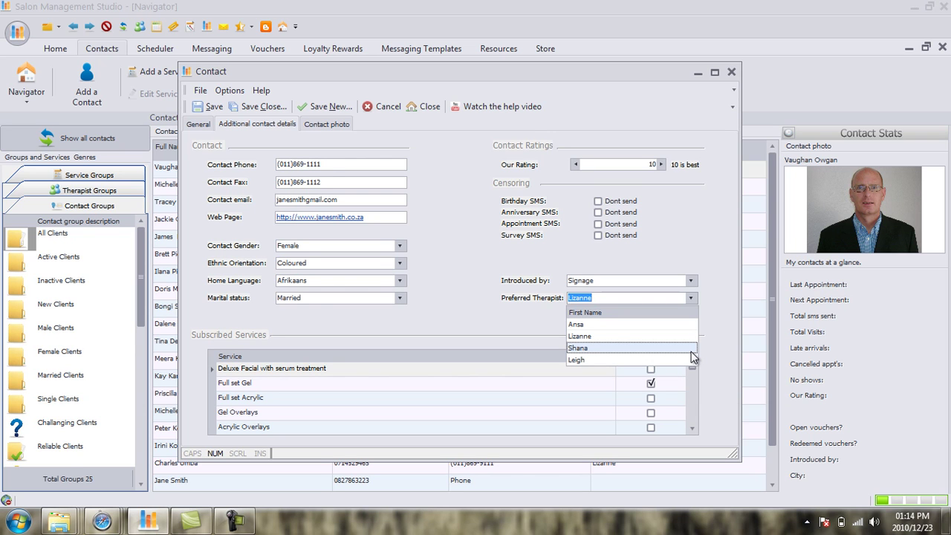
{"action": "left_click", "coordinate": [642, 336]}
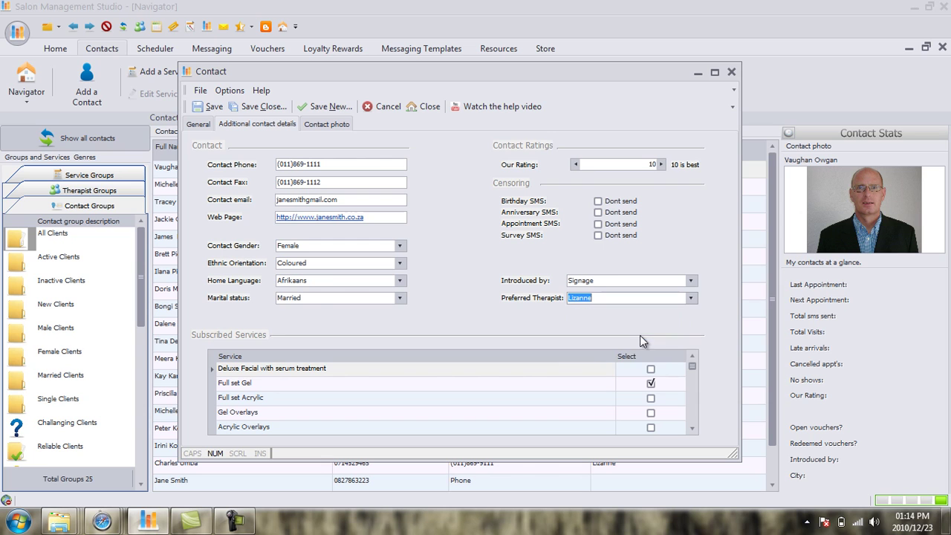
{"action": "left_click", "coordinate": [649, 297]}
Scroll the Subscribed Services grid and tick Select for Head neck & shoulder massage.
{"action": "left_click", "coordinate": [694, 429]}
{"action": "left_click", "coordinate": [694, 428]}
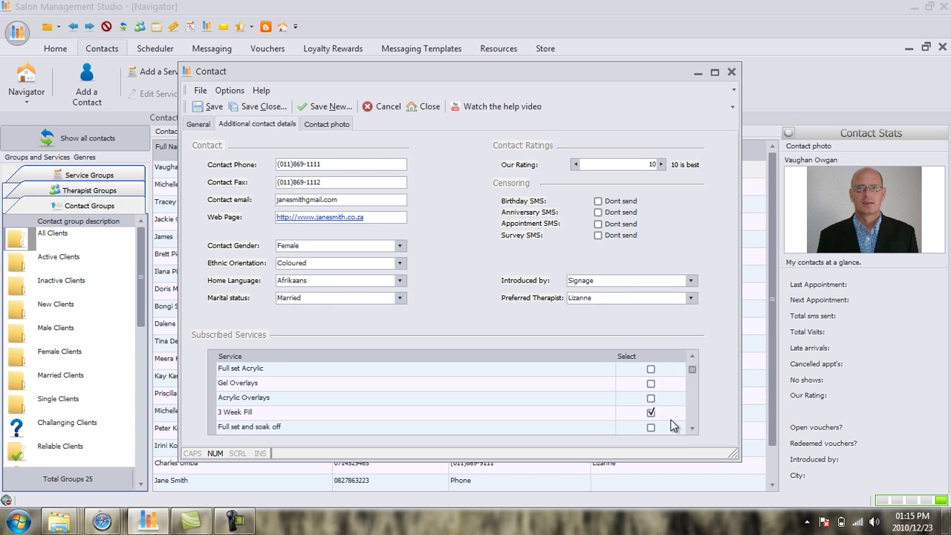
{"action": "left_click", "coordinate": [694, 430]}
{"action": "left_click", "coordinate": [694, 429]}
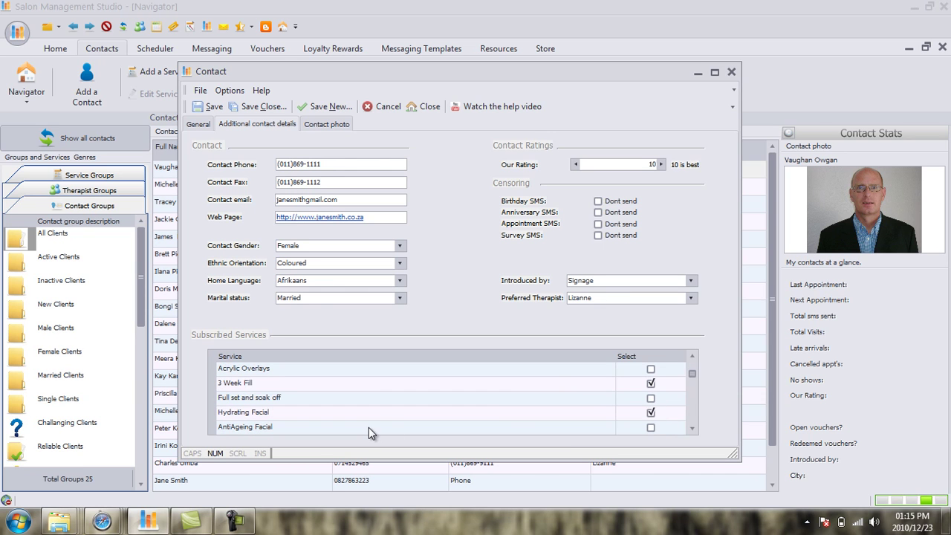
{"action": "left_click", "coordinate": [694, 430]}
{"action": "left_click", "coordinate": [694, 429]}
{"action": "left_click", "coordinate": [693, 430]}
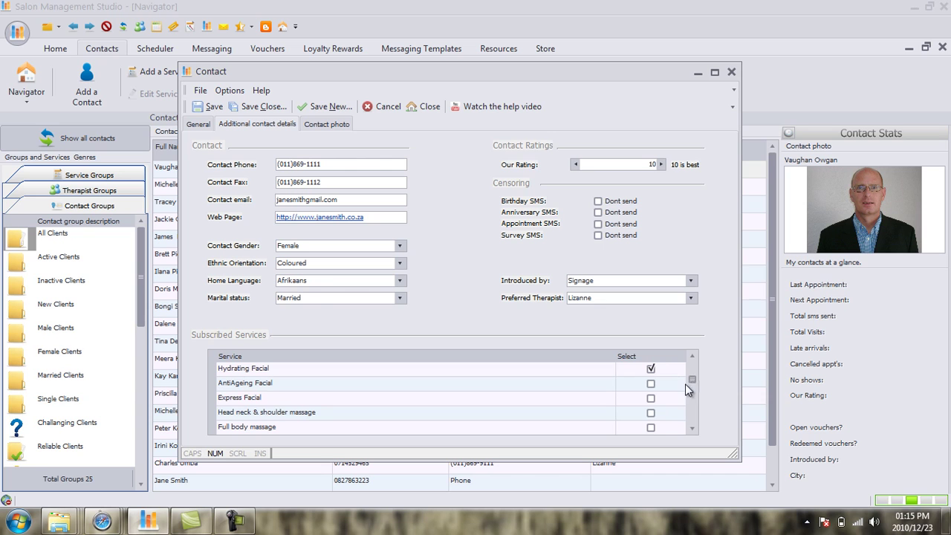
{"action": "left_click_drag", "start_coordinate": [690, 382], "coordinate": [694, 370]}
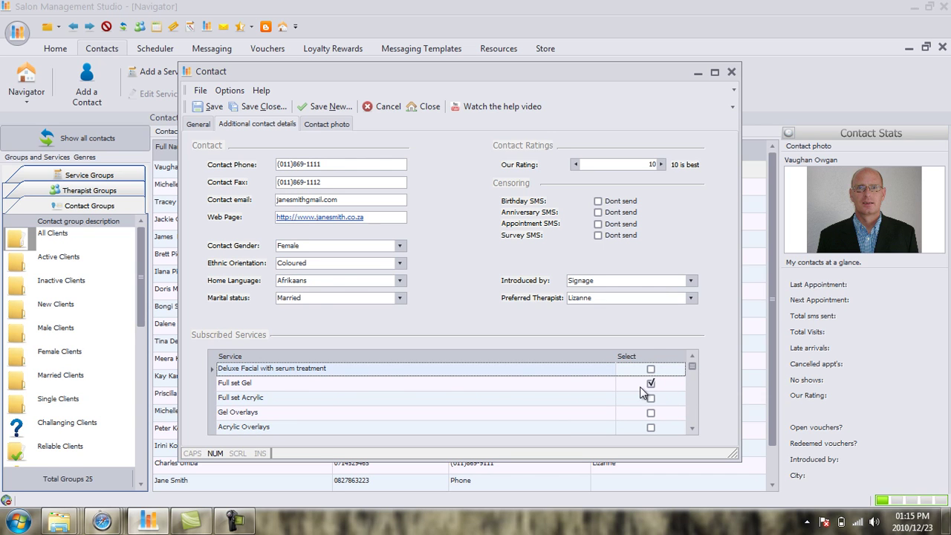
{"action": "left_click", "coordinate": [691, 428]}
{"action": "left_click", "coordinate": [692, 428]}
{"action": "left_click", "coordinate": [692, 428]}
{"action": "left_click", "coordinate": [691, 428]}
{"action": "left_click", "coordinate": [692, 428]}
{"action": "left_click", "coordinate": [691, 428]}
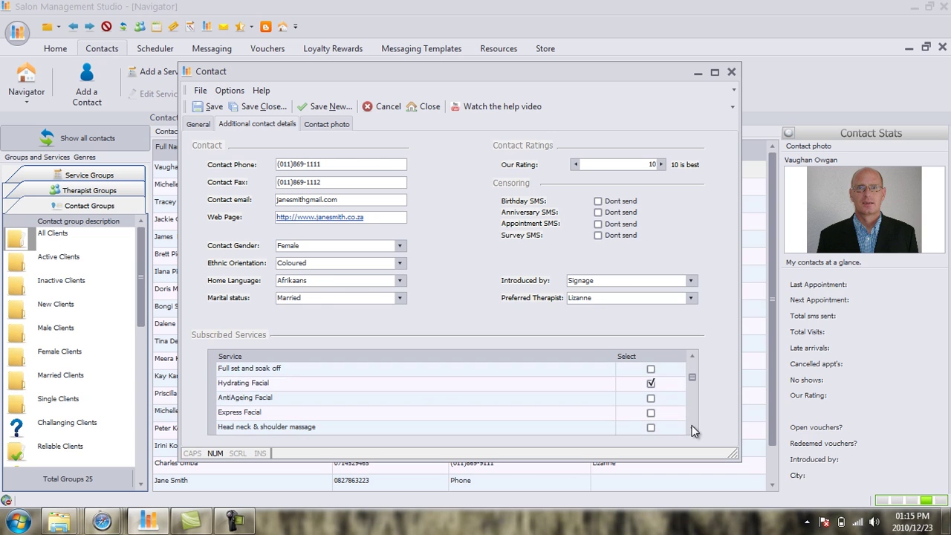
{"action": "left_click", "coordinate": [691, 429]}
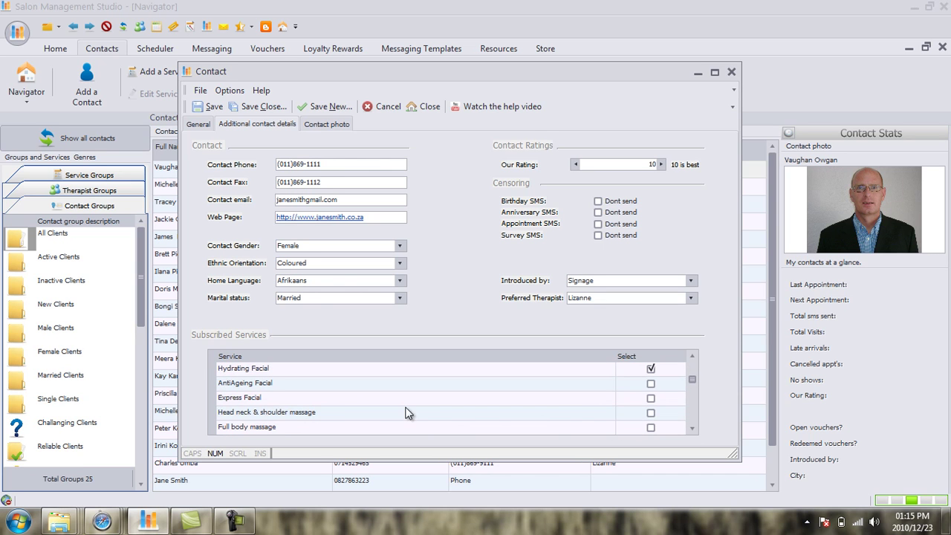
{"action": "left_click", "coordinate": [651, 413]}
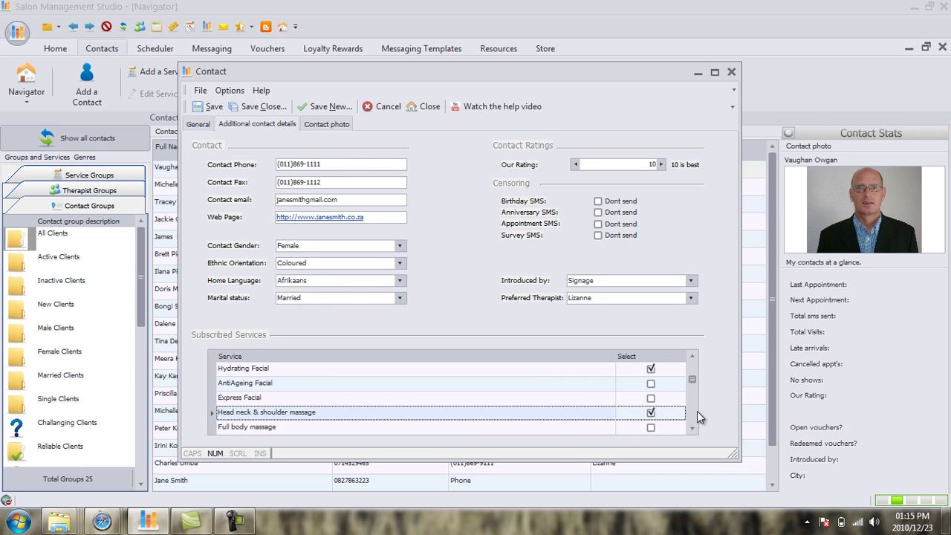